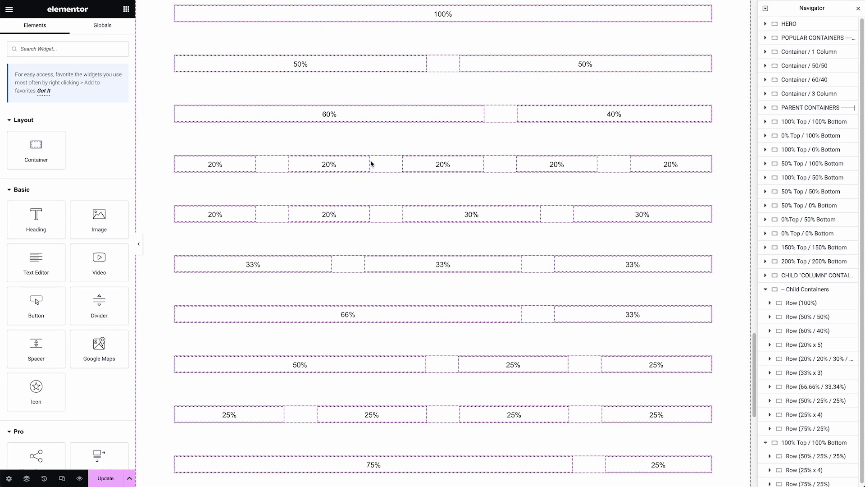
Scroll to the 50/25/25 row and open its 50% column's settings, showing flex grow 3.
{"action": "scroll", "coordinate": [371, 163], "scroll_direction": "down", "scroll_amount": 1}
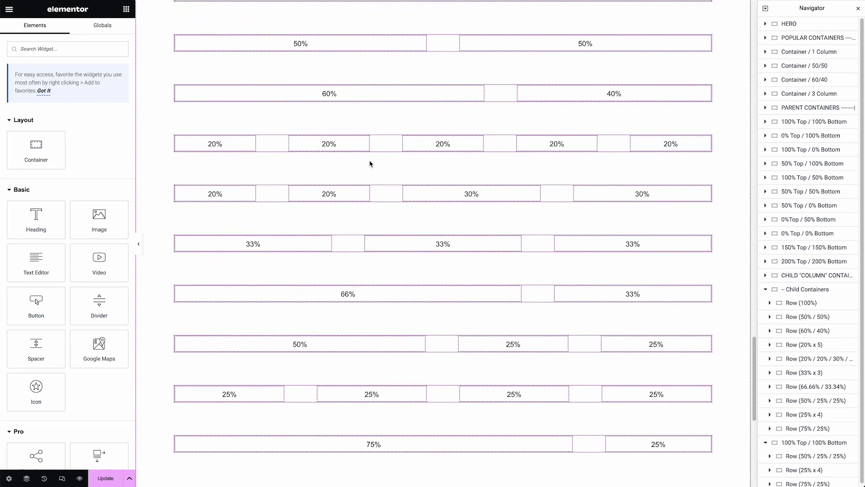
{"action": "scroll", "coordinate": [371, 164], "scroll_direction": "up", "scroll_amount": 4}
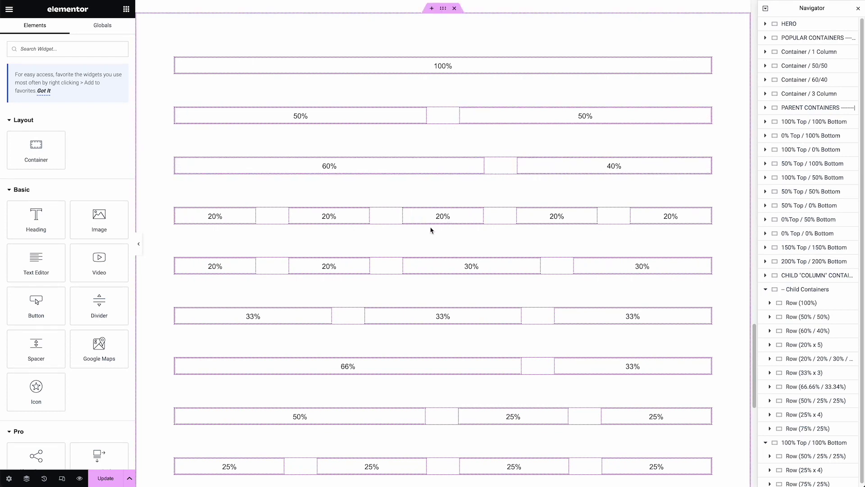
{"action": "scroll", "coordinate": [426, 214], "scroll_direction": "down", "scroll_amount": 1}
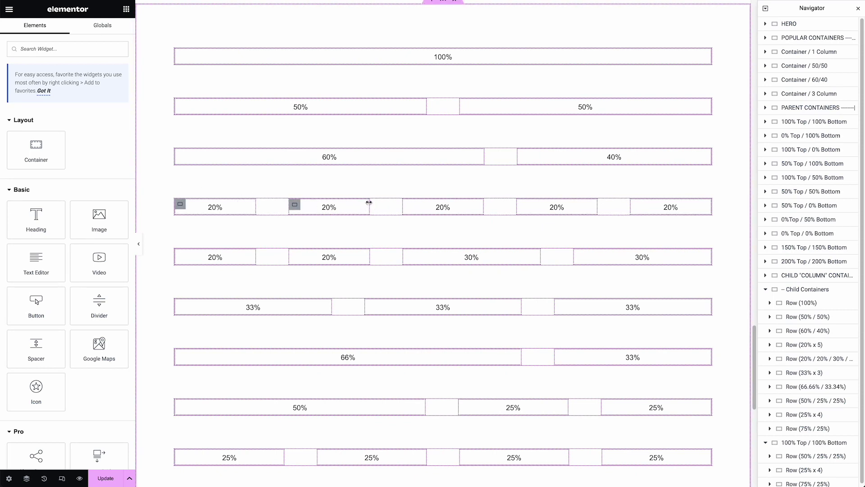
{"action": "scroll", "coordinate": [432, 180], "scroll_direction": "down", "scroll_amount": 5}
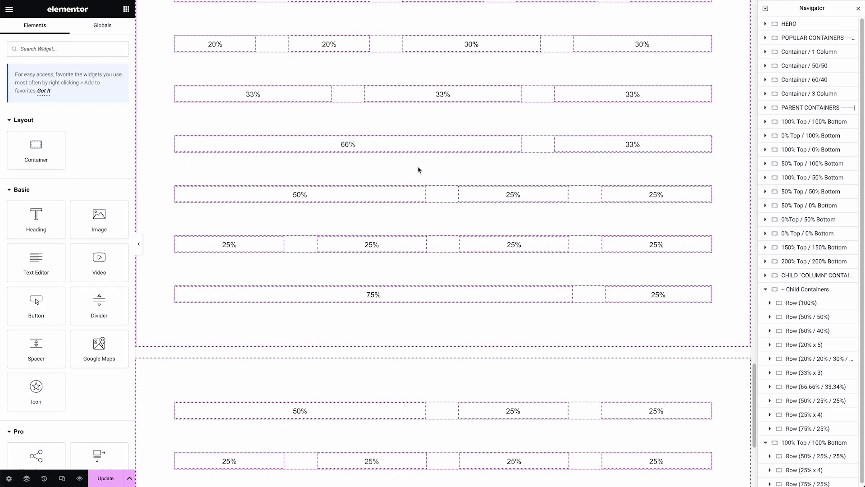
{"action": "left_click", "coordinate": [181, 193]}
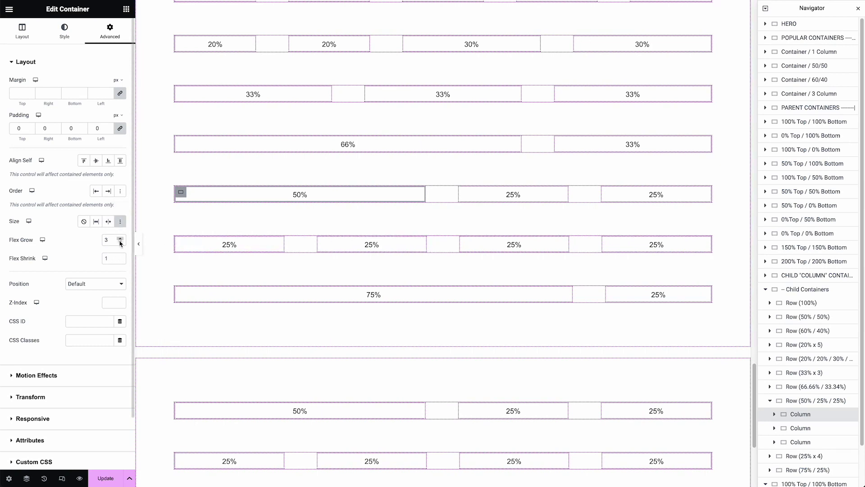
{"action": "left_click", "coordinate": [121, 242]}
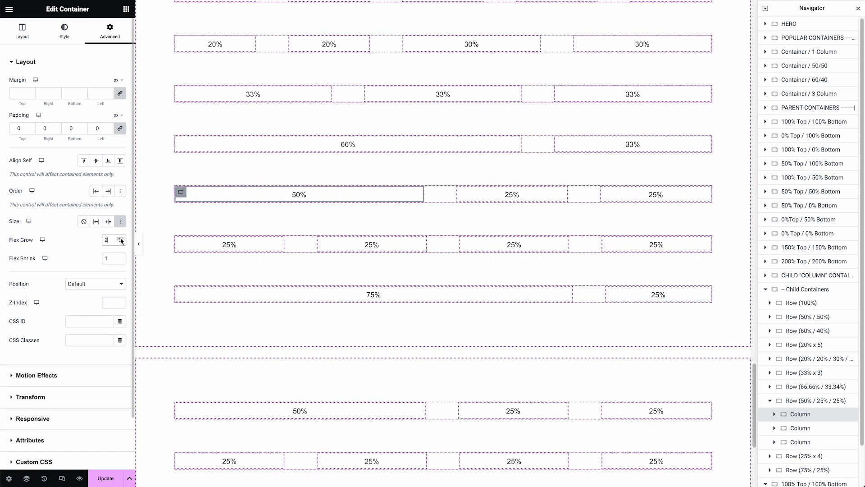
{"action": "left_click", "coordinate": [121, 242]}
{"action": "left_click", "coordinate": [122, 244]}
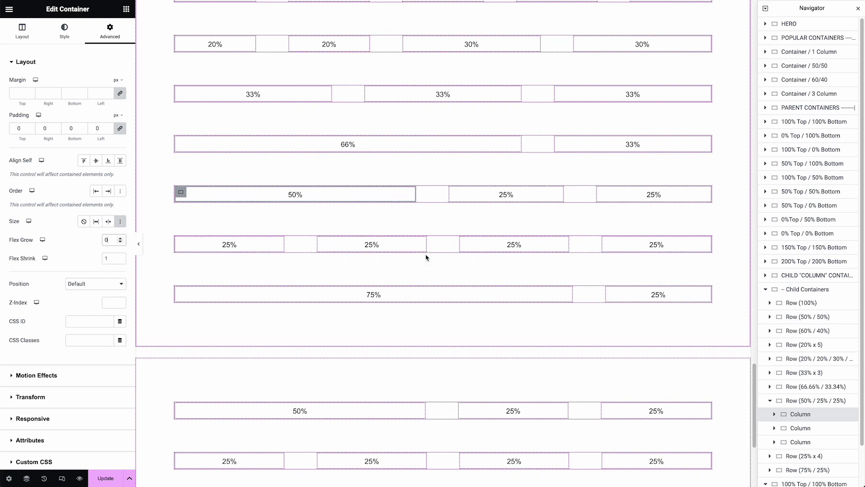
{"action": "left_click", "coordinate": [120, 239]}
{"action": "left_click", "coordinate": [120, 238]}
{"action": "left_click", "coordinate": [120, 238]}
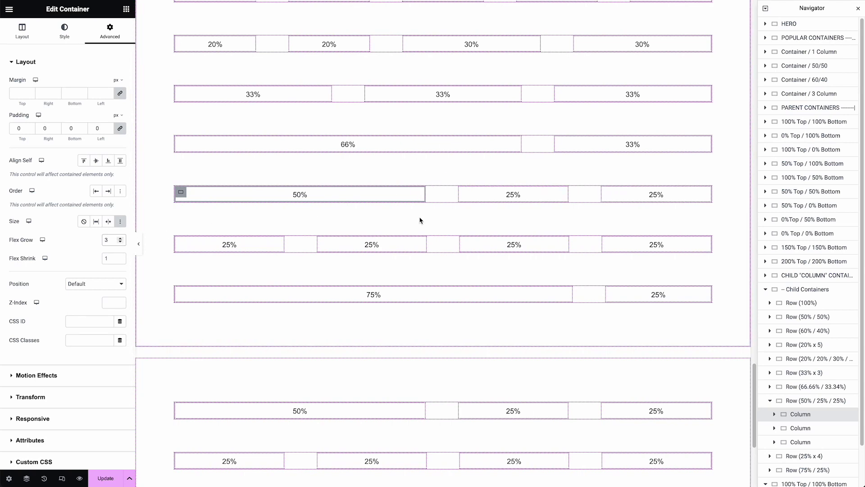
{"action": "scroll", "coordinate": [421, 219], "scroll_direction": "down", "scroll_amount": 5}
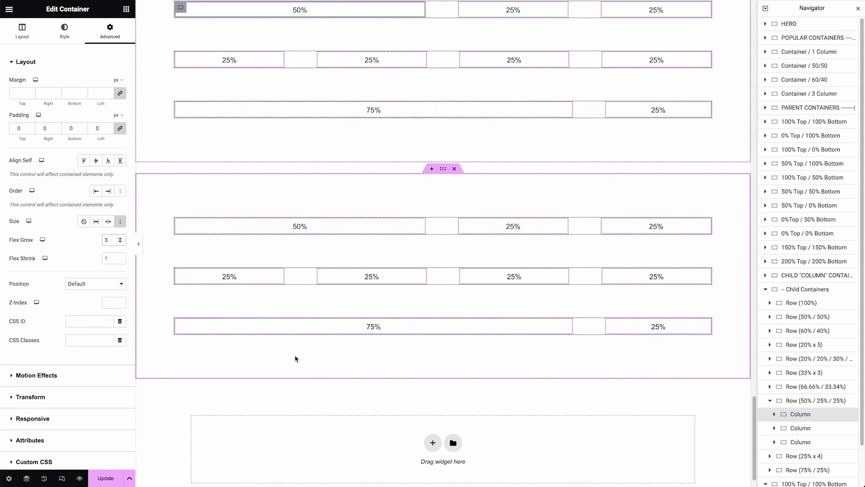
{"action": "left_click", "coordinate": [138, 245]}
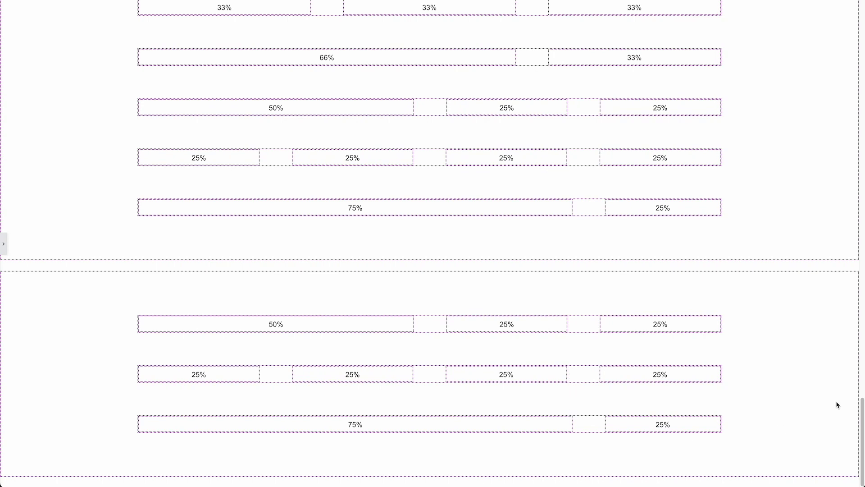
Narrow the full-width page preview to test the column rows, then restore the editing panels.
{"action": "left_click_drag", "start_coordinate": [863, 362], "coordinate": [513, 379]}
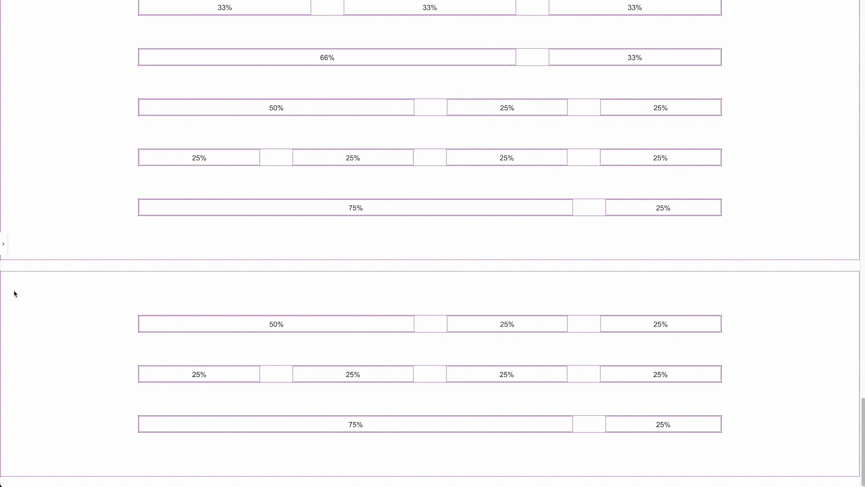
{"action": "left_click", "coordinate": [3, 243]}
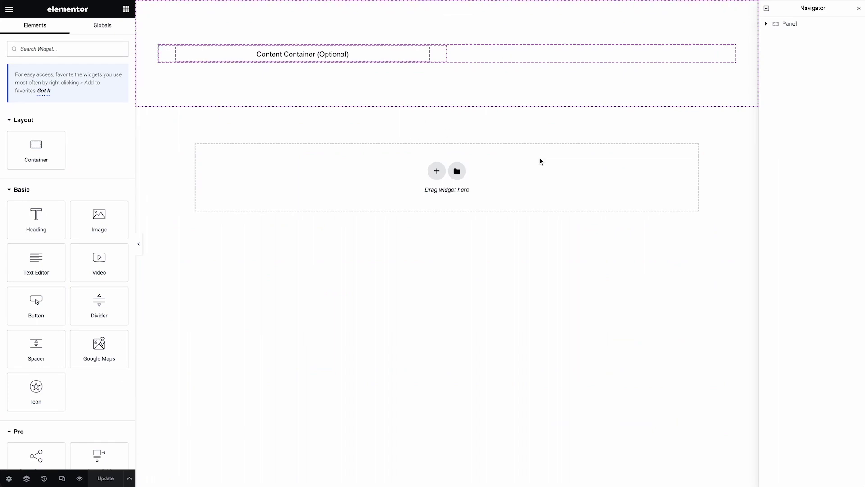
Expand Panel, Row and Column in the Navigator and open the Column's settings.
{"action": "left_click", "coordinate": [765, 24]}
{"action": "left_click", "coordinate": [773, 38]}
{"action": "left_click", "coordinate": [771, 38]}
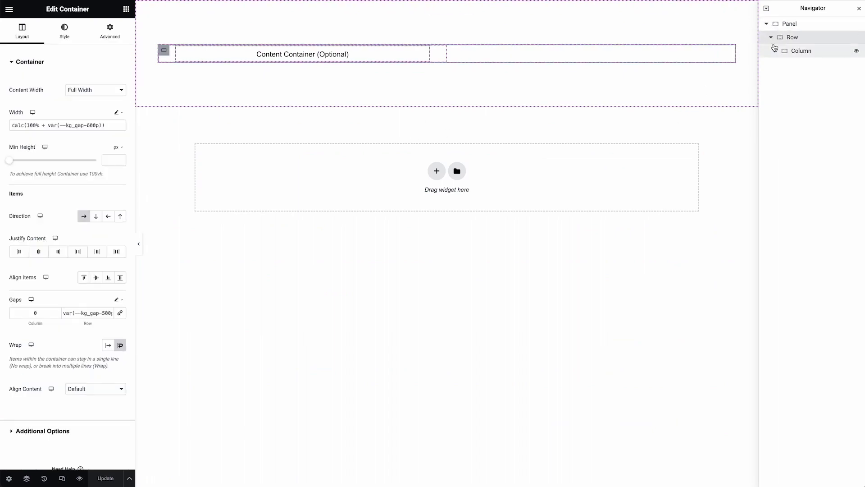
{"action": "left_click", "coordinate": [776, 51]}
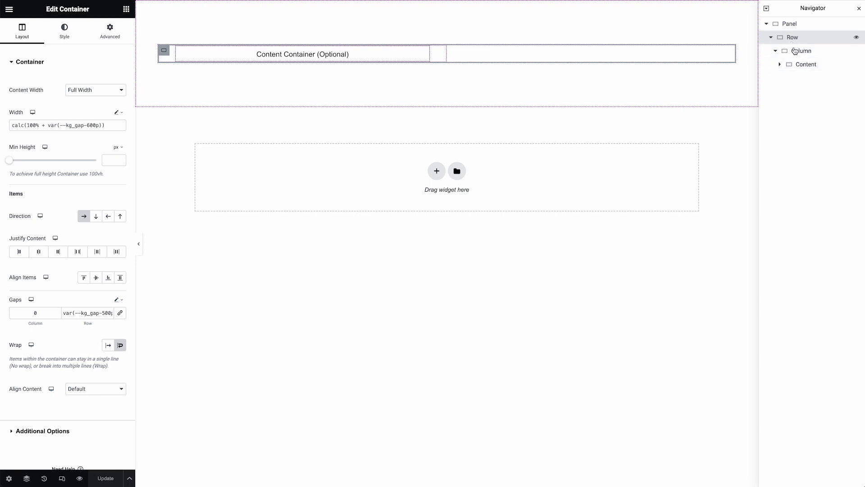
{"action": "left_click", "coordinate": [776, 51]}
{"action": "left_click", "coordinate": [807, 51]}
Inspect the Panel settings, the Row's width and gap, and the Column's var(--50p) width.
{"action": "left_click", "coordinate": [795, 29]}
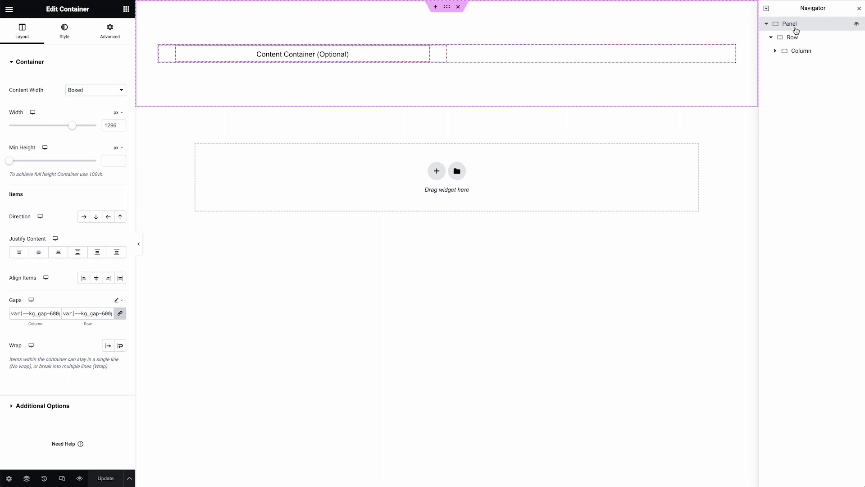
{"action": "left_click", "coordinate": [792, 38]}
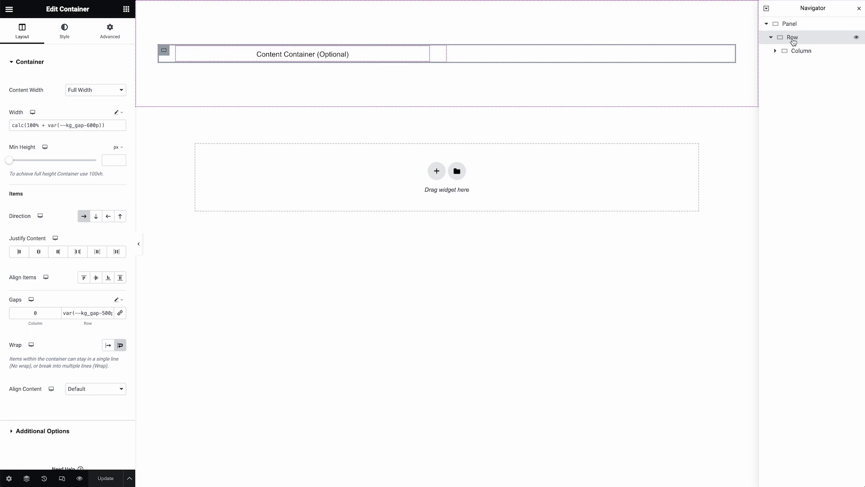
{"action": "left_click", "coordinate": [795, 52]}
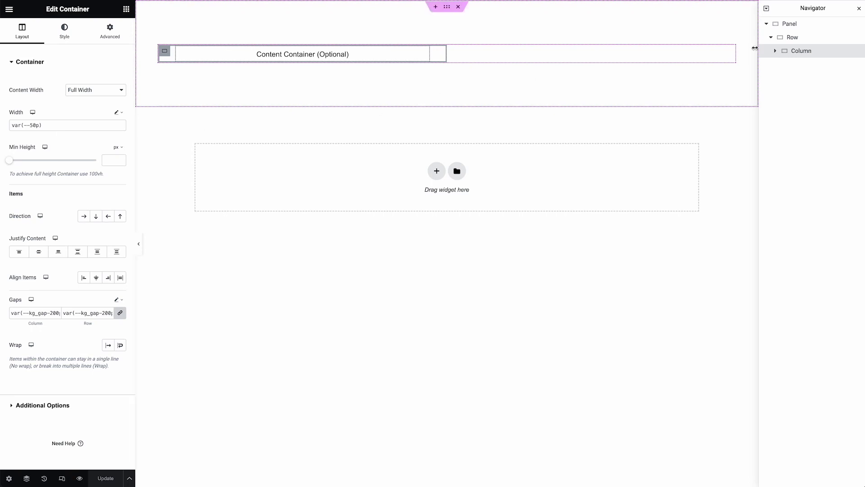
Duplicate the Column twice, with the copies at var(--25p), forming the 50/25/25 row.
{"action": "triple_click", "coordinate": [46, 121]}
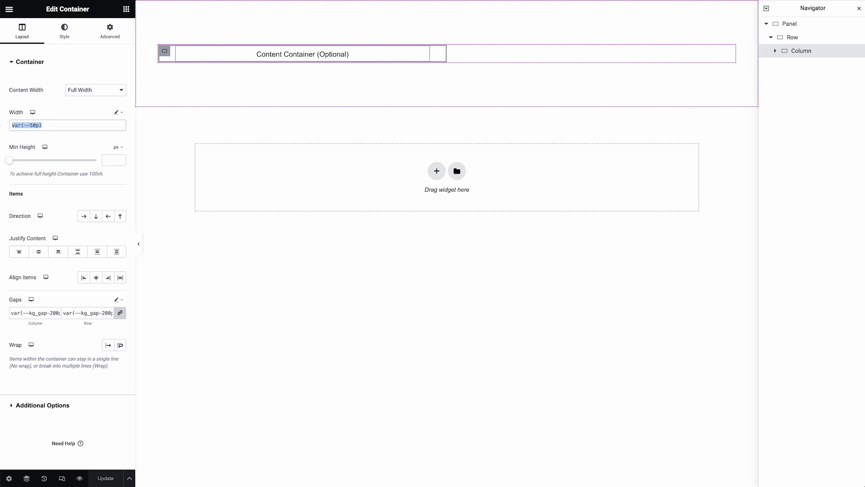
{"action": "right_click", "coordinate": [787, 53]}
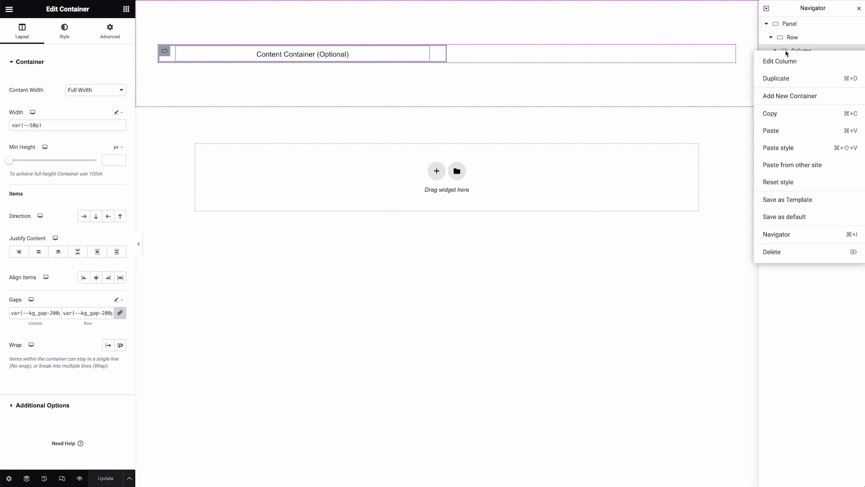
{"action": "left_click", "coordinate": [783, 79]}
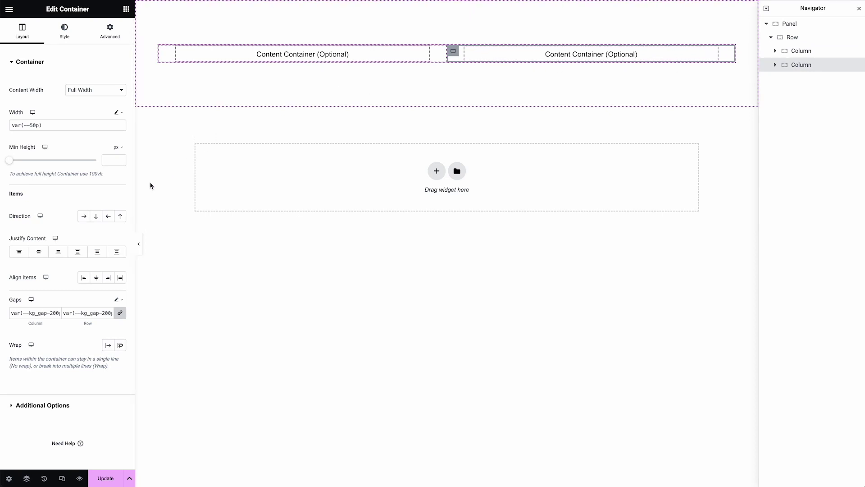
{"action": "left_click", "coordinate": [33, 125]}
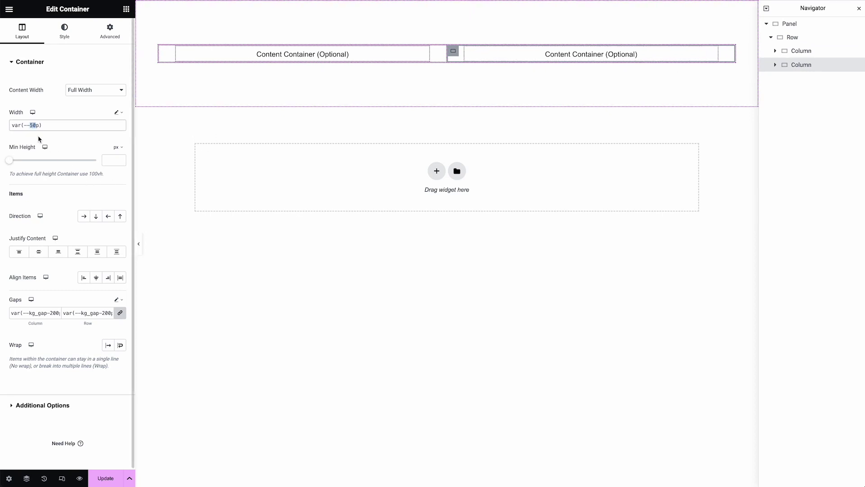
{"action": "type", "text": "25"}
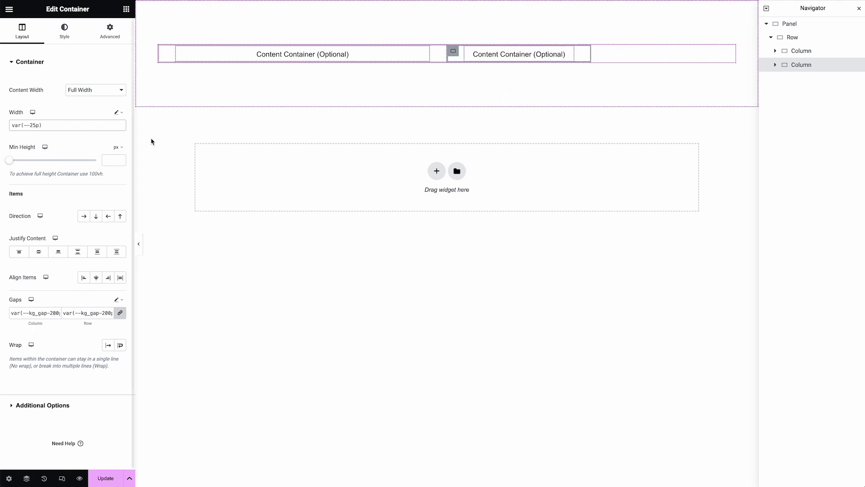
{"action": "right_click", "coordinate": [802, 66]}
{"action": "right_click", "coordinate": [802, 67]}
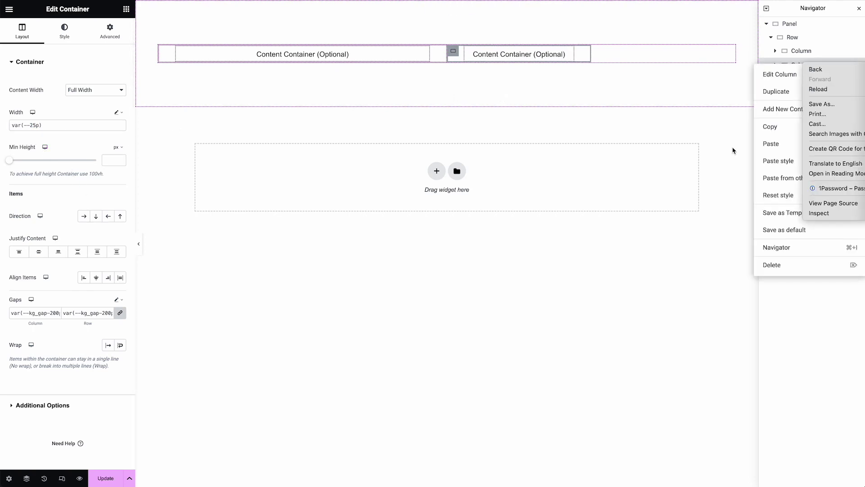
{"action": "left_click", "coordinate": [735, 176]}
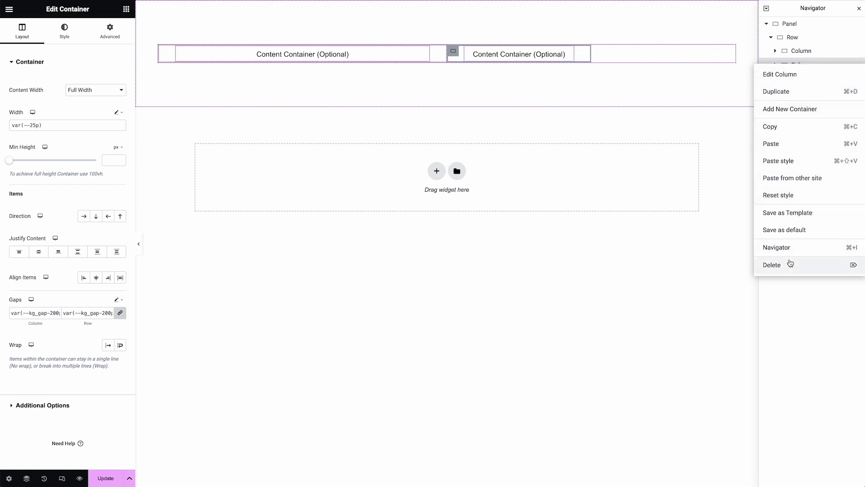
{"action": "left_click", "coordinate": [788, 96]}
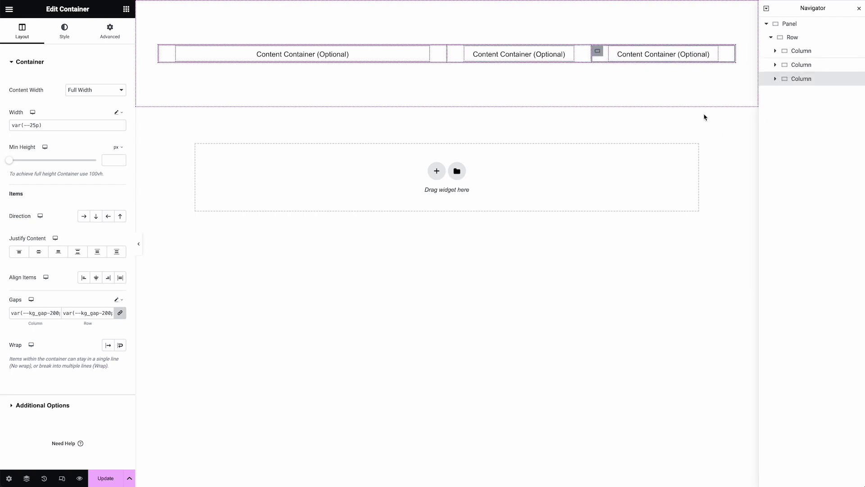
Add a 75/25 row from two more duplicates, widths var(--75p) and var(--25p).
{"action": "right_click", "coordinate": [796, 81]}
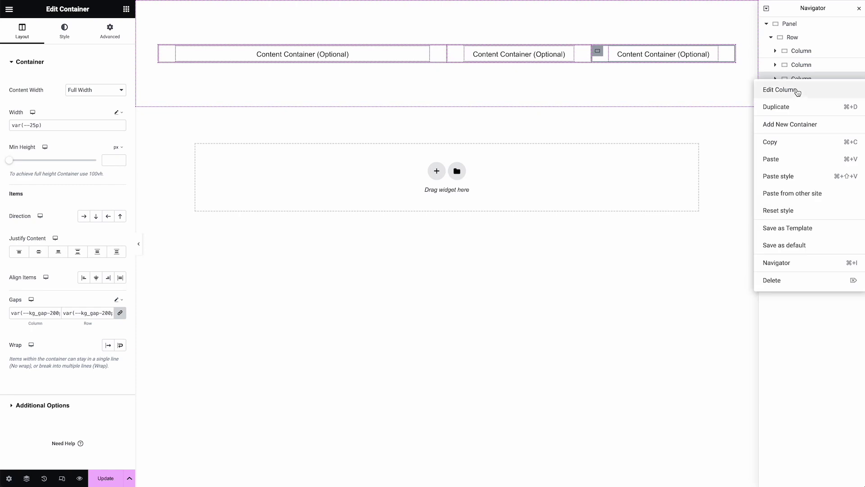
{"action": "left_click", "coordinate": [790, 106]}
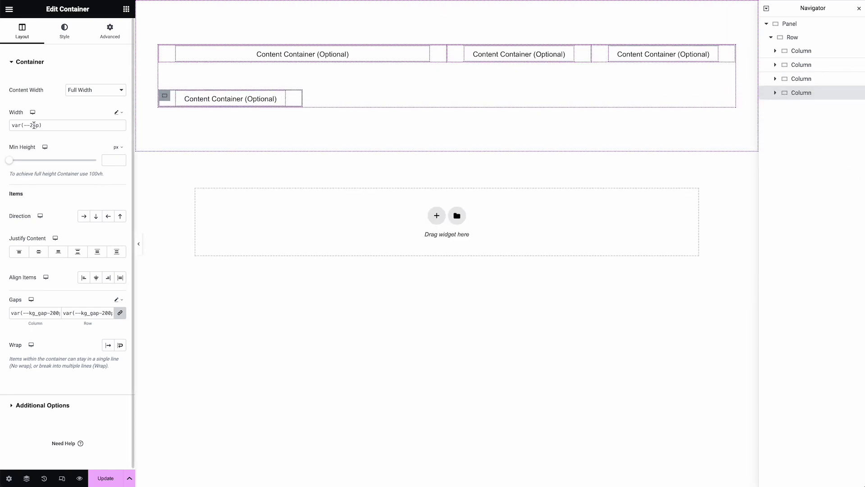
{"action": "left_click", "coordinate": [33, 126]}
{"action": "key", "text": "BackSpace"}
{"action": "type", "text": "7"}
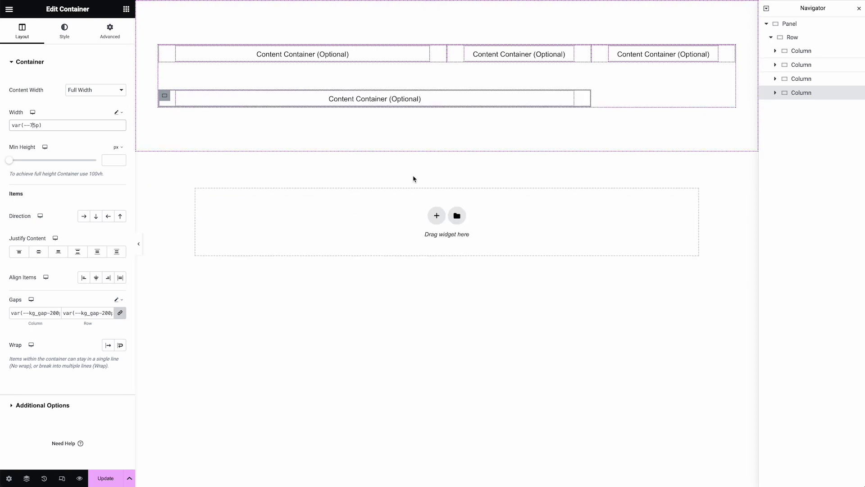
{"action": "right_click", "coordinate": [806, 103]}
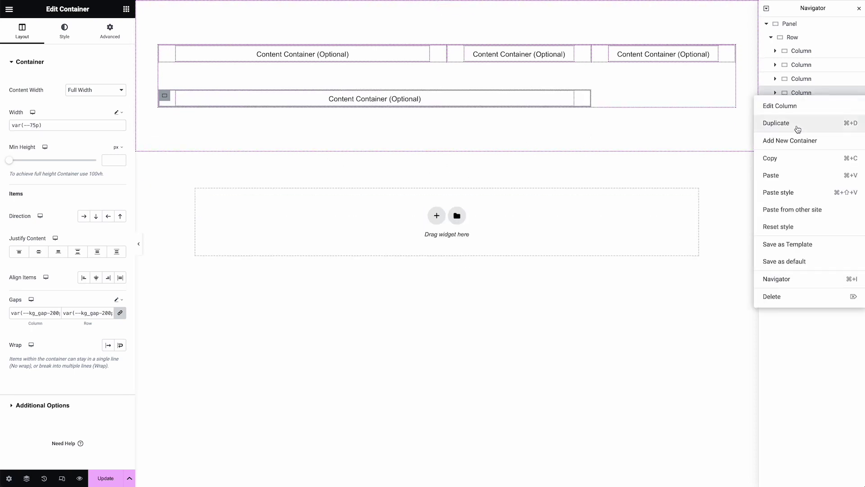
{"action": "left_click", "coordinate": [797, 125]}
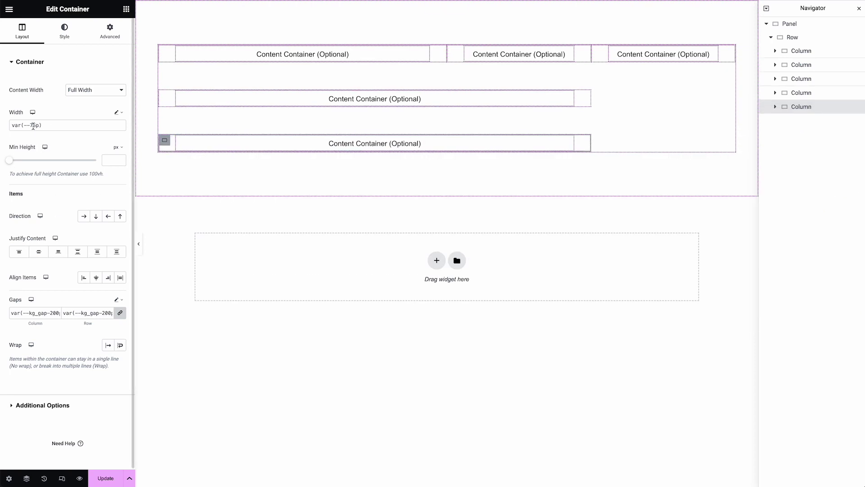
{"action": "left_click", "coordinate": [33, 127]}
{"action": "key", "text": "BackSpace"}
{"action": "type", "text": "2"}
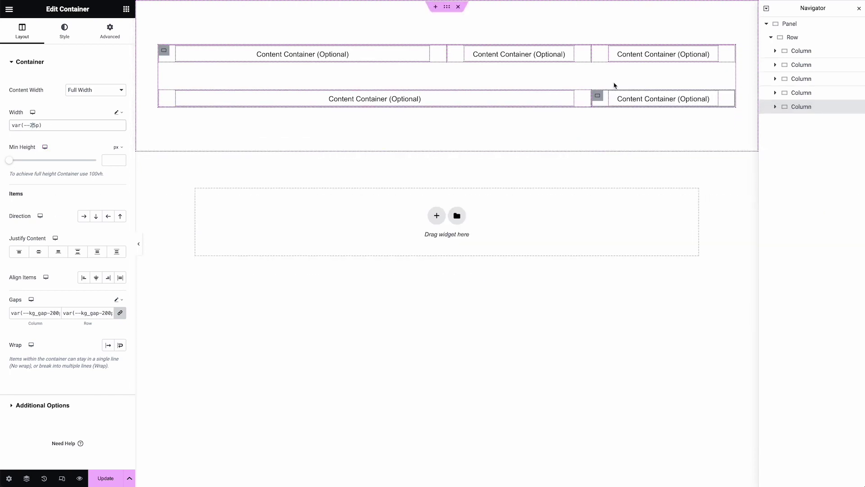
Duplicate the last column and set its width to var(--66p).
{"action": "right_click", "coordinate": [809, 107]}
{"action": "left_click", "coordinate": [809, 135]}
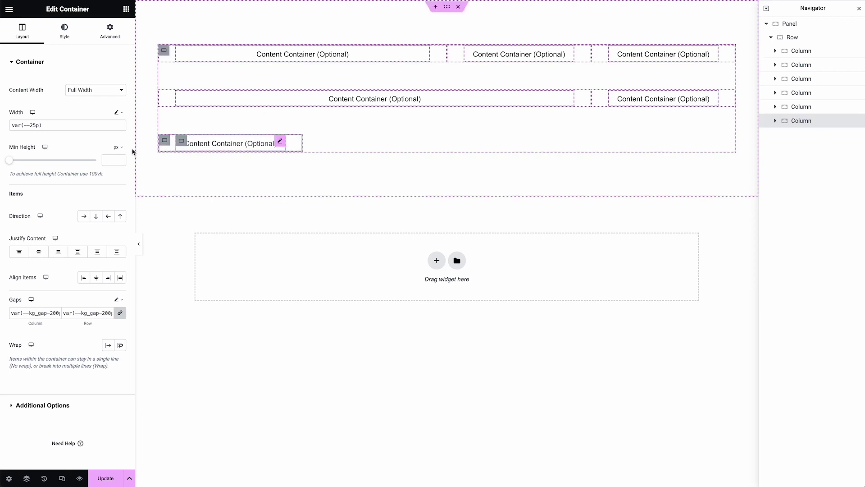
{"action": "left_click_drag", "start_coordinate": [36, 126], "coordinate": [30, 127]}
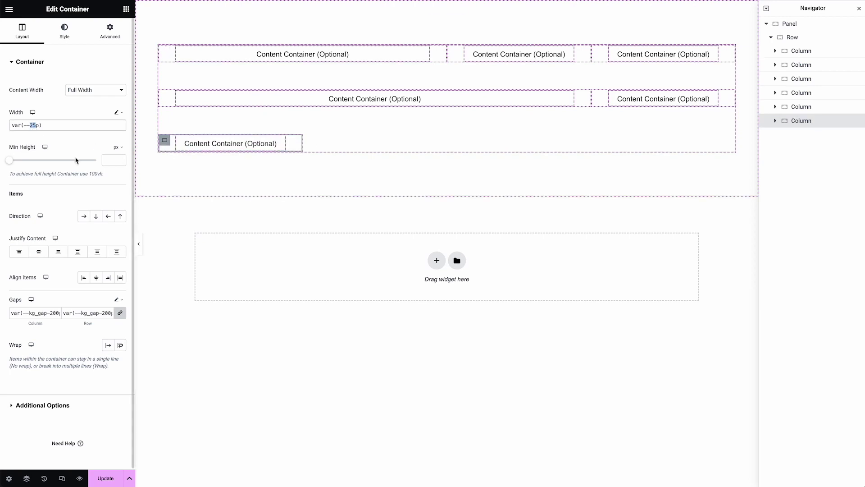
{"action": "type", "text": "66"}
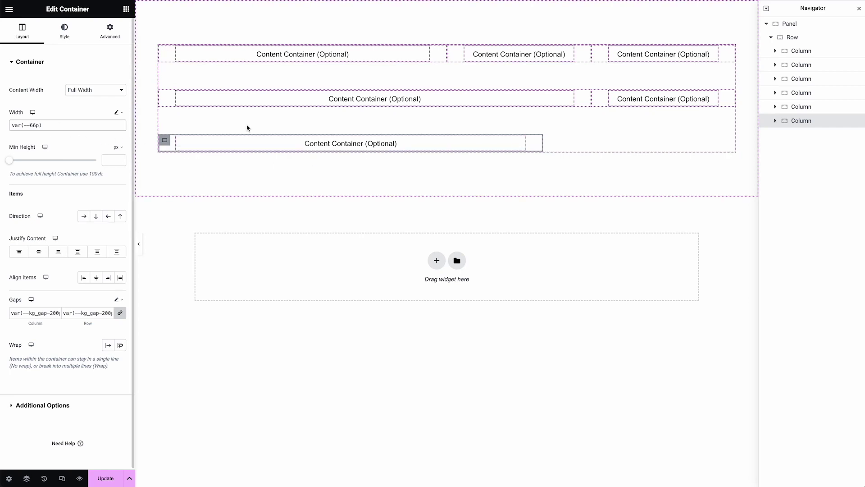
Duplicate the 66% column and change the copy's width to var(--33p).
{"action": "right_click", "coordinate": [811, 121]}
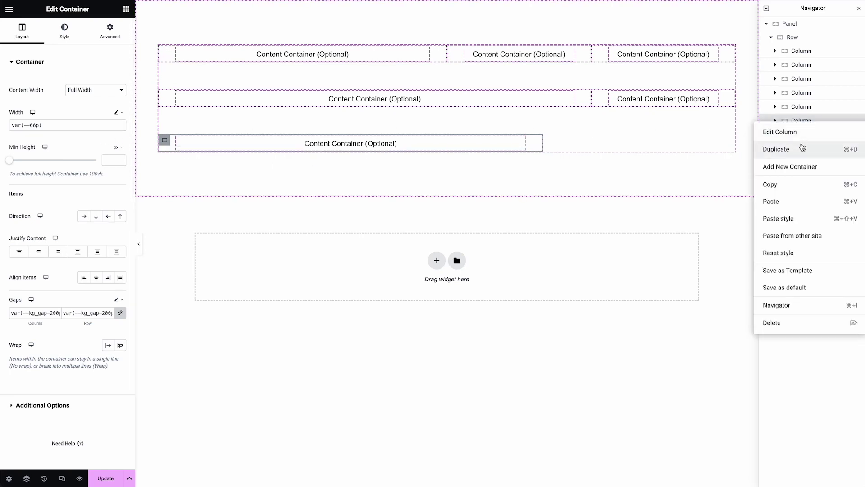
{"action": "left_click", "coordinate": [802, 146]}
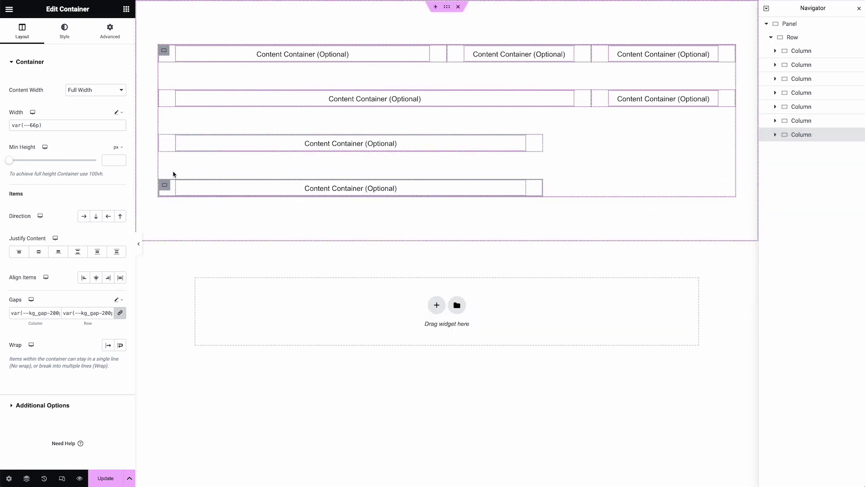
{"action": "left_click_drag", "start_coordinate": [36, 127], "coordinate": [31, 127]}
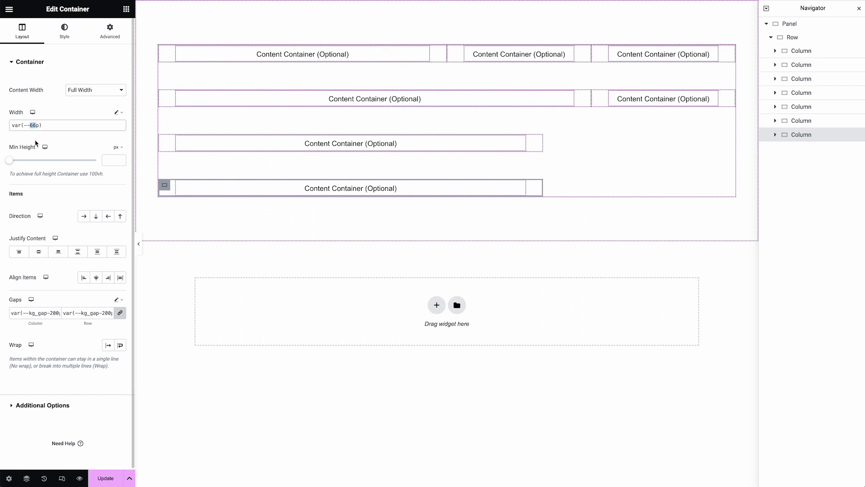
{"action": "type", "text": "33"}
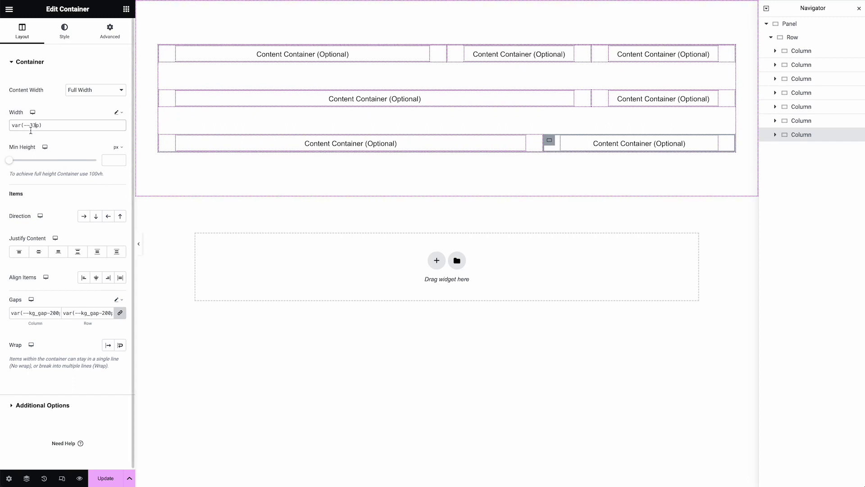
Duplicate the 33% column three times to add a row of three 33% columns.
{"action": "right_click", "coordinate": [798, 137]}
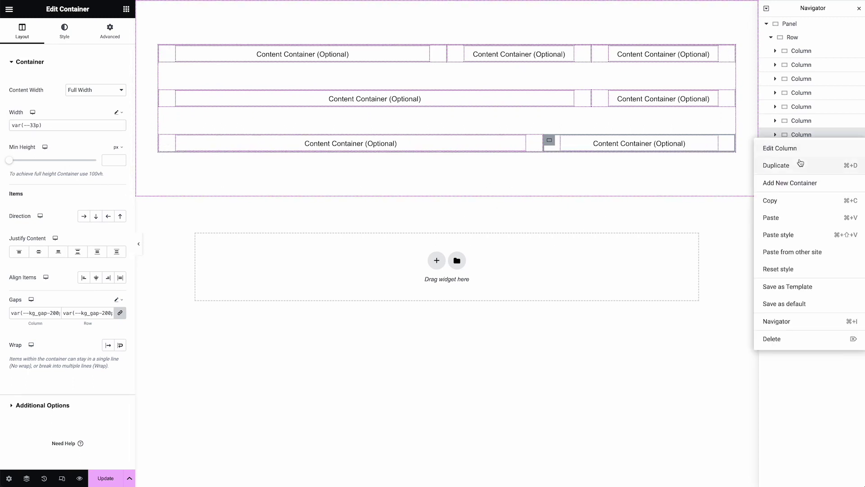
{"action": "left_click", "coordinate": [800, 164]}
{"action": "right_click", "coordinate": [802, 154]}
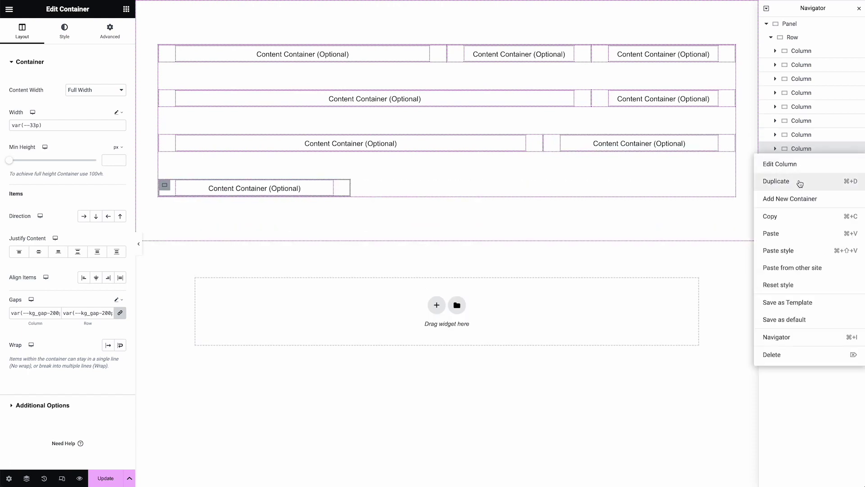
{"action": "left_click", "coordinate": [802, 179]}
{"action": "right_click", "coordinate": [802, 166]}
{"action": "left_click", "coordinate": [797, 191]}
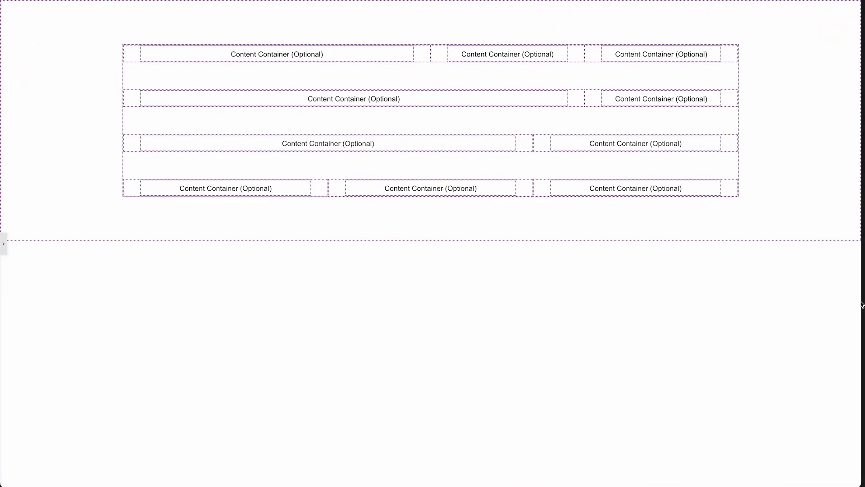
Reopen the editor panel and switch the preview to Tablet at 768 px.
{"action": "left_click", "coordinate": [4, 244]}
{"action": "left_click", "coordinate": [63, 478]}
{"action": "left_click", "coordinate": [404, 9]}
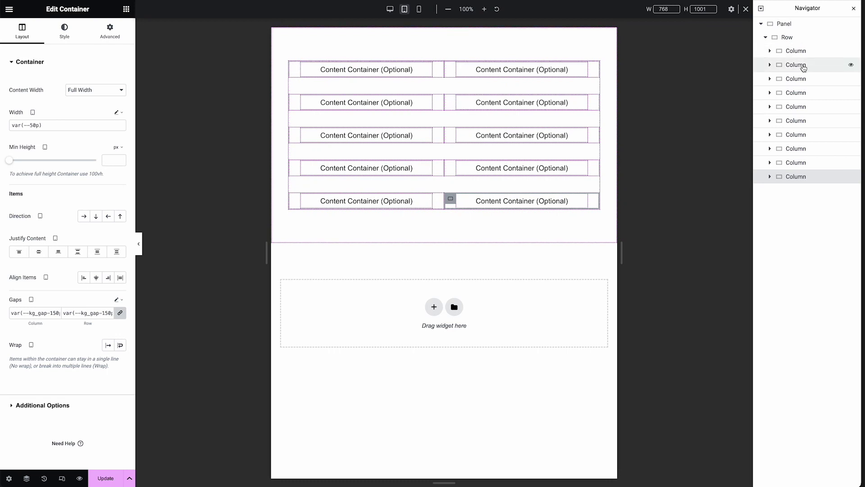
On tablet, change the second and third columns' widths to var(--25p).
{"action": "left_click", "coordinate": [804, 66]}
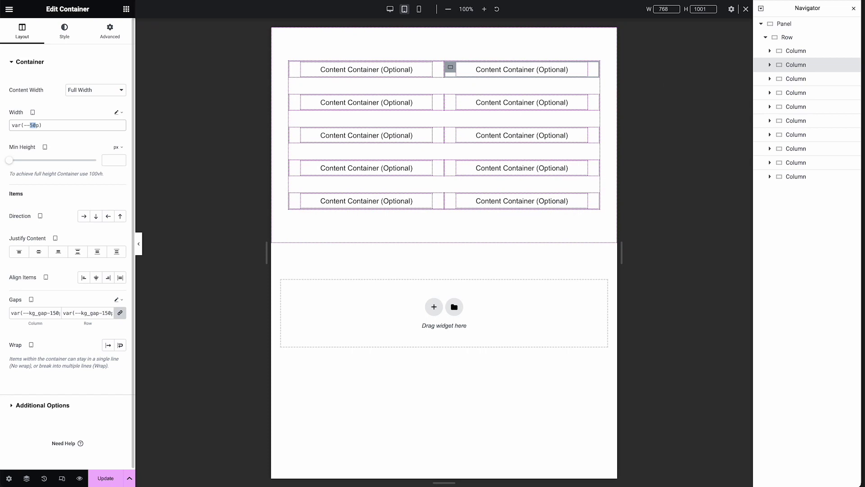
{"action": "type", "text": "25"}
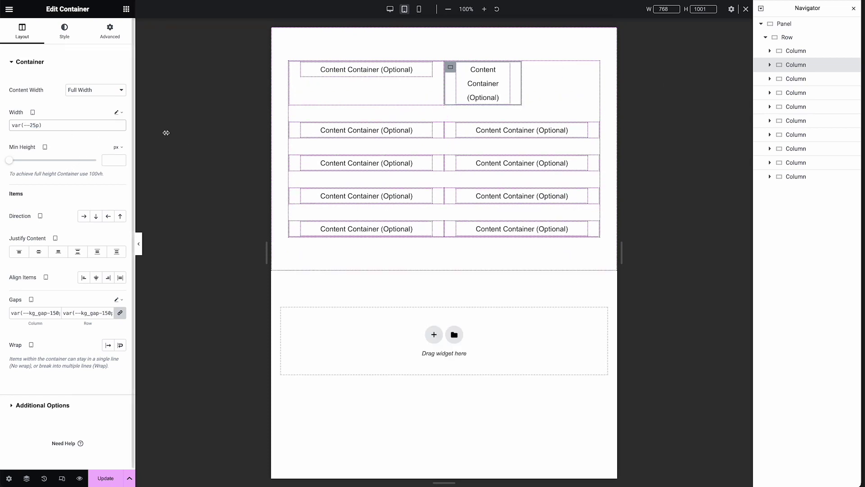
{"action": "left_click", "coordinate": [800, 79]}
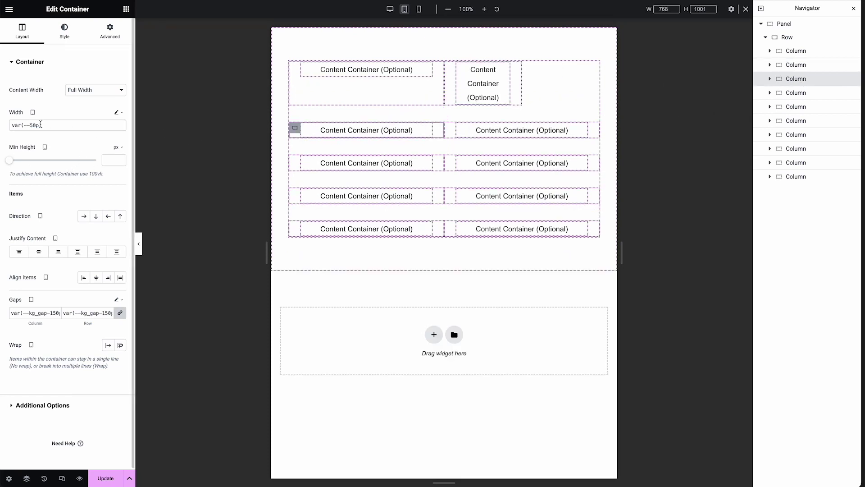
{"action": "type", "text": "25p"}
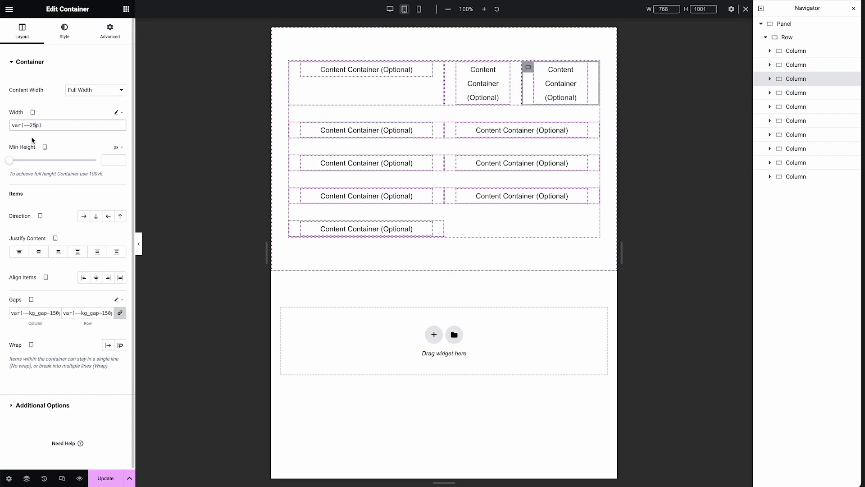
Add the kg_column-grid CSS class in the Row's Advanced settings, then return to desktop preview.
{"action": "left_click", "coordinate": [792, 41]}
{"action": "left_click", "coordinate": [118, 42]}
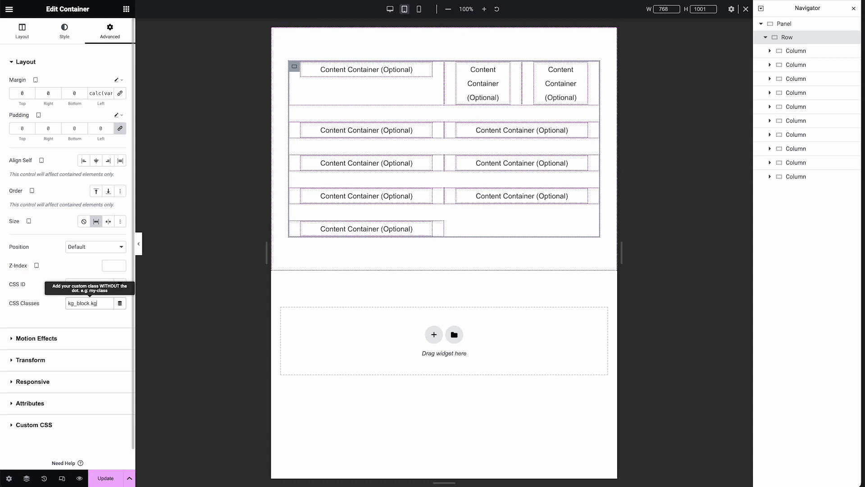
{"action": "type", "text": "col"}
{"action": "type", "text": "umns"}
{"action": "key", "text": "Left"}
{"action": "key", "text": "Left"}
{"action": "key", "text": "Left"}
{"action": "key", "text": "Left"}
{"action": "key", "text": "Left"}
{"action": "key", "text": "Left"}
{"action": "key", "text": "Left"}
{"action": "key", "text": "Left"}
{"action": "key", "text": "Left"}
{"action": "key", "text": "Left"}
{"action": "key", "text": "Left"}
{"action": "key", "text": "Left"}
{"action": "key", "text": "Left"}
{"action": "key", "text": "Left"}
{"action": "key", "text": "Left"}
{"action": "key", "text": "Left"}
{"action": "key", "text": "Left"}
{"action": "key", "text": "Left"}
{"action": "key", "text": "Left"}
{"action": "key", "text": "Left"}
{"action": "key", "text": "Right"}
{"action": "key", "text": "Right"}
{"action": "key", "text": "Right"}
{"action": "type", "text": "-grid"}
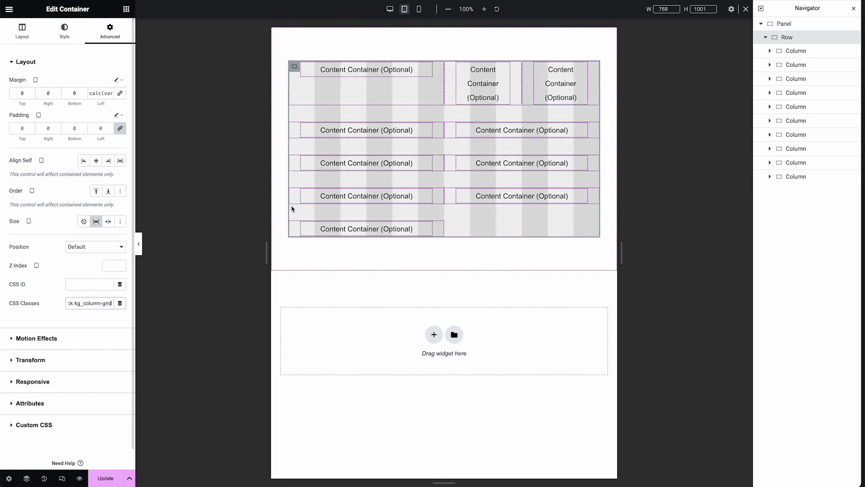
{"action": "left_click", "coordinate": [390, 10]}
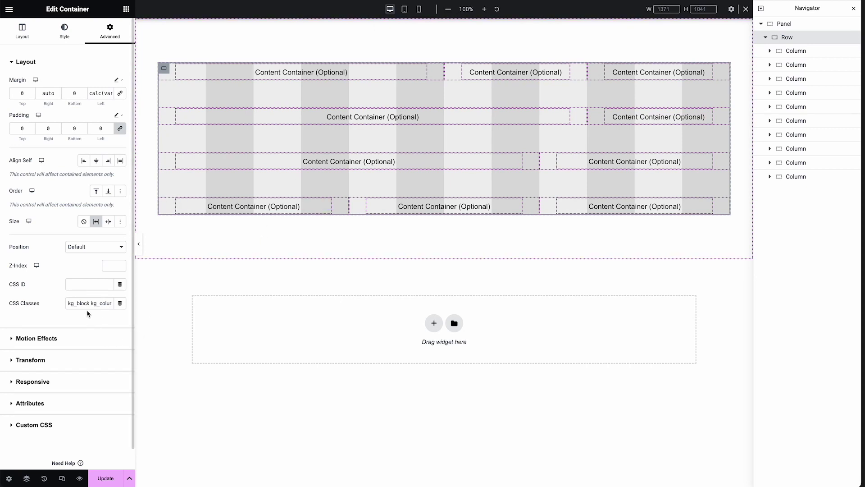
Delete kg_column-grid from the Row's CSS Classes, leaving only kg_block.
{"action": "left_click_drag", "start_coordinate": [91, 302], "coordinate": [201, 307]}
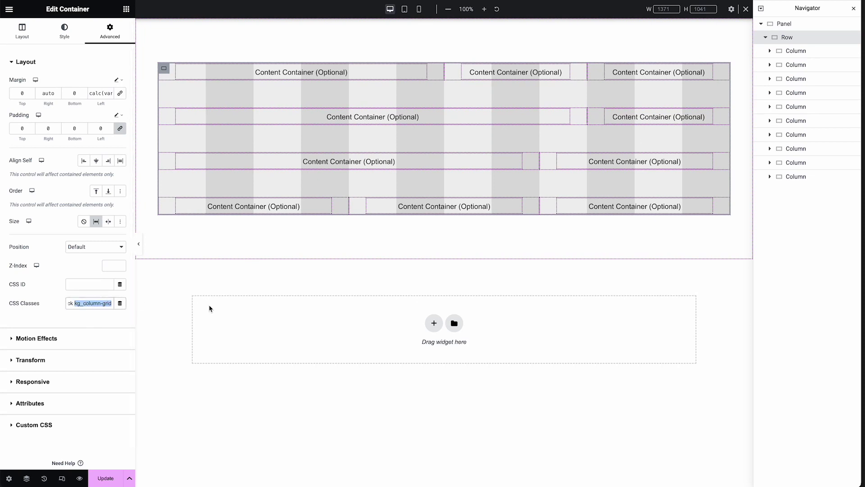
{"action": "key", "text": "BackSpace"}
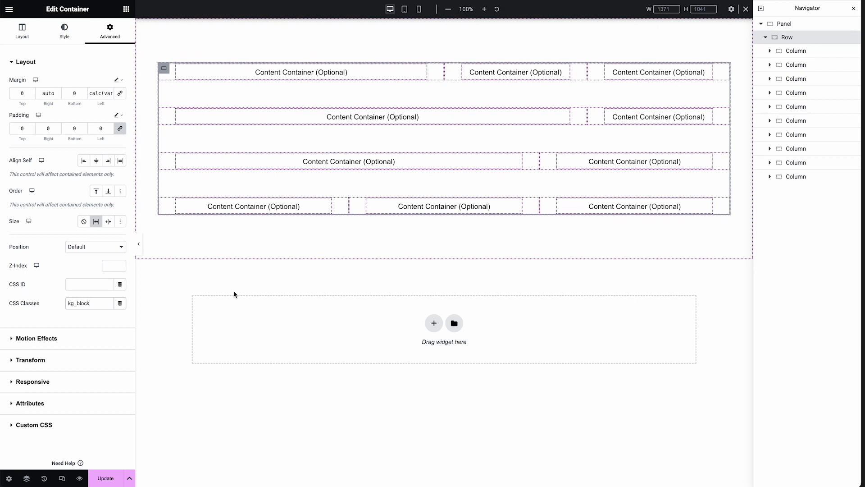